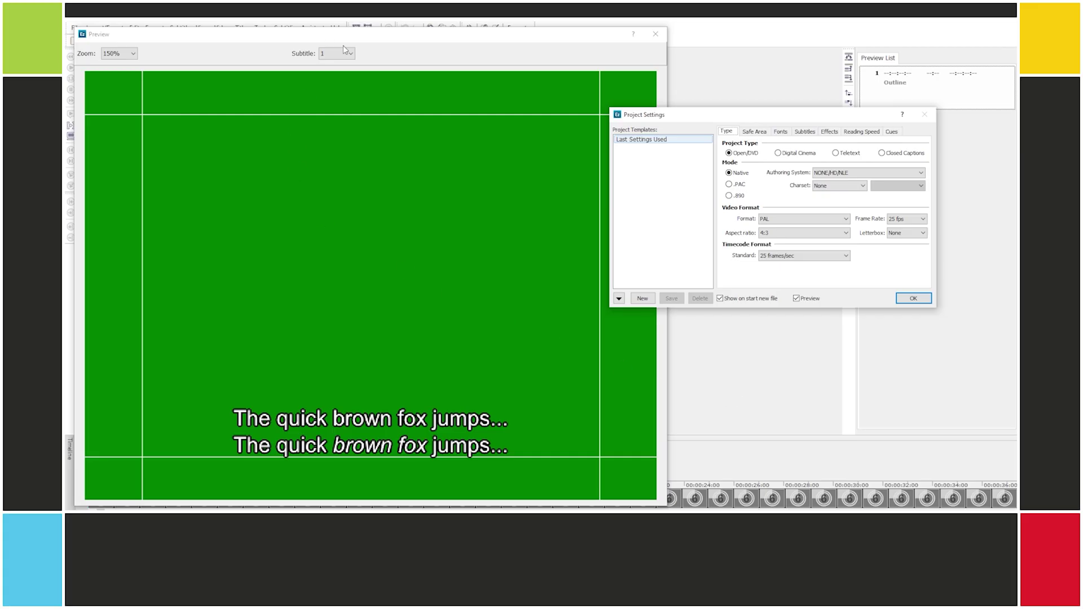
- Nudge the Preview window aside and accept the default Open/DVD project settings
{"action": "left_click_drag", "start_coordinate": [354, 40], "coordinate": [383, 41]}
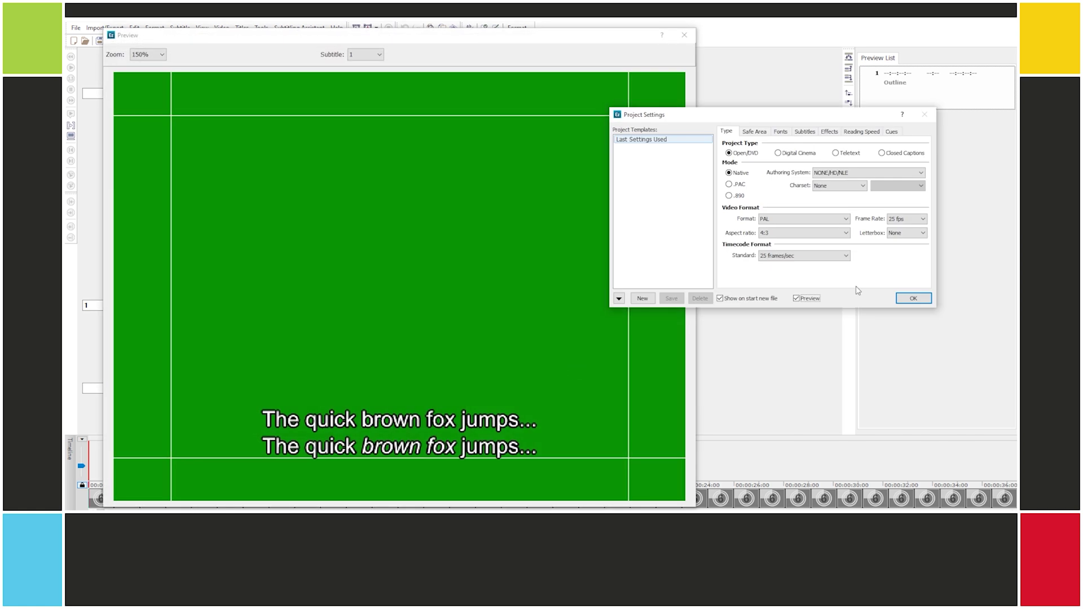
{"action": "left_click", "coordinate": [912, 299]}
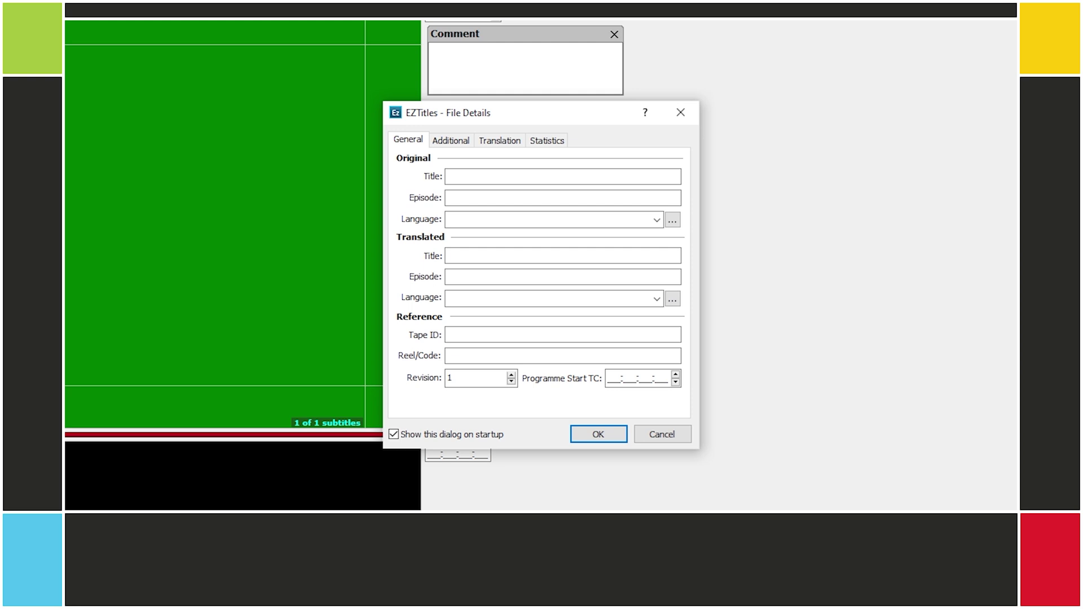
- Untick 'Show this dialog on startup' in File Details and close it, leaving fields blank
{"action": "left_click", "coordinate": [470, 435]}
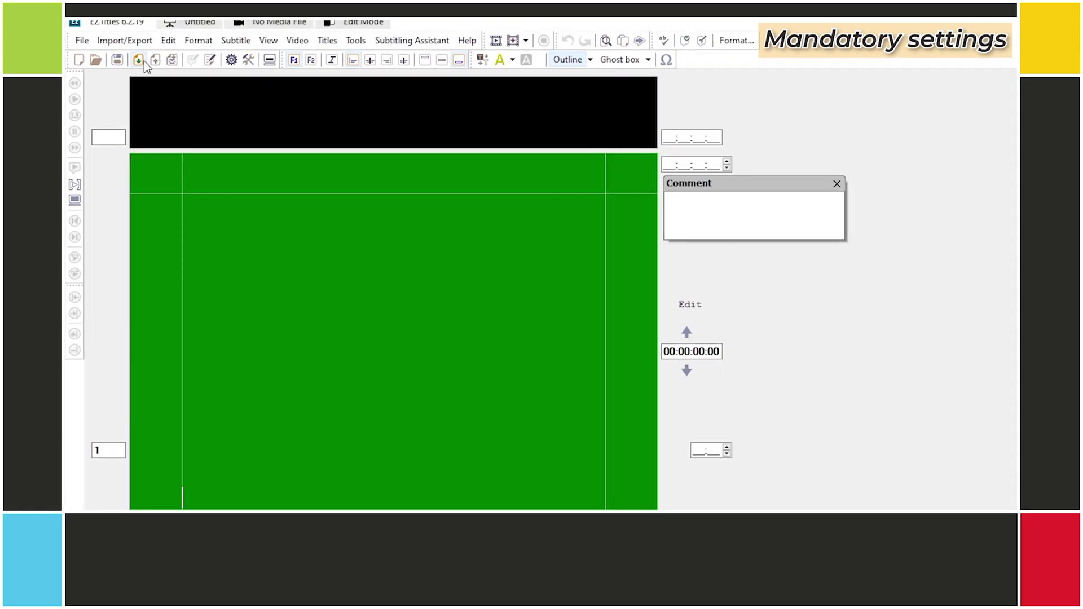
- Change the default video start timecode in Preferences from 10:00:00:00 to 00:00:00:00
{"action": "left_click", "coordinate": [212, 52]}
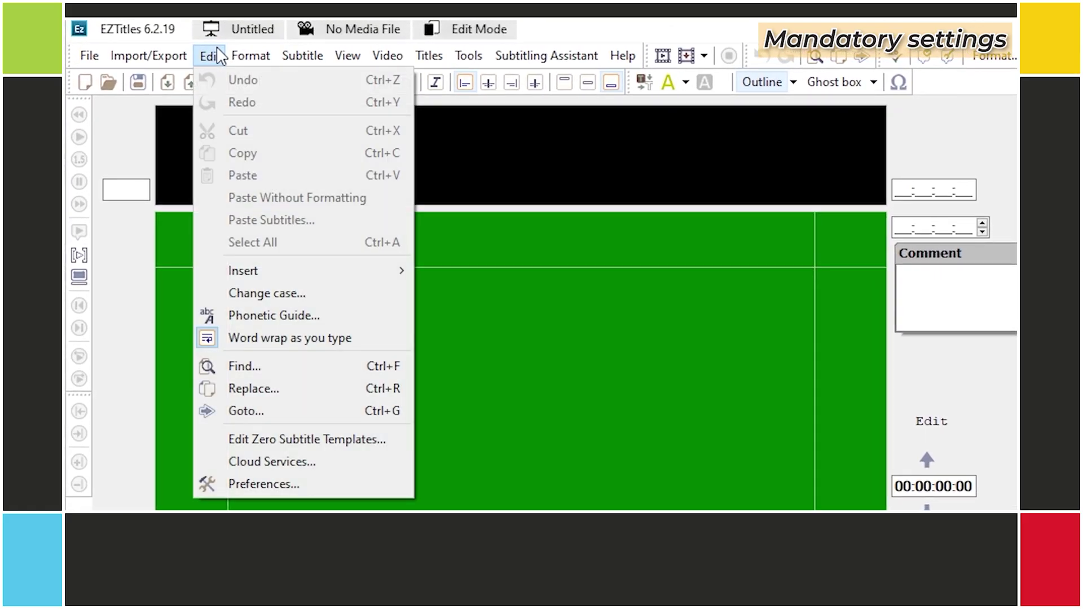
{"action": "left_click", "coordinate": [332, 486]}
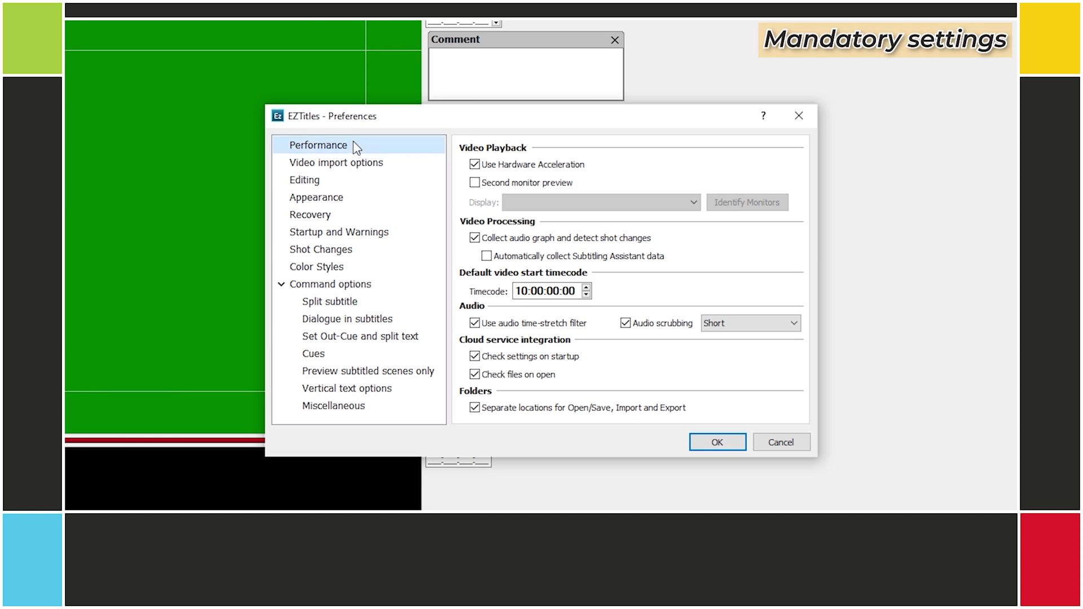
{"action": "left_click_drag", "start_coordinate": [516, 291], "coordinate": [674, 288]}
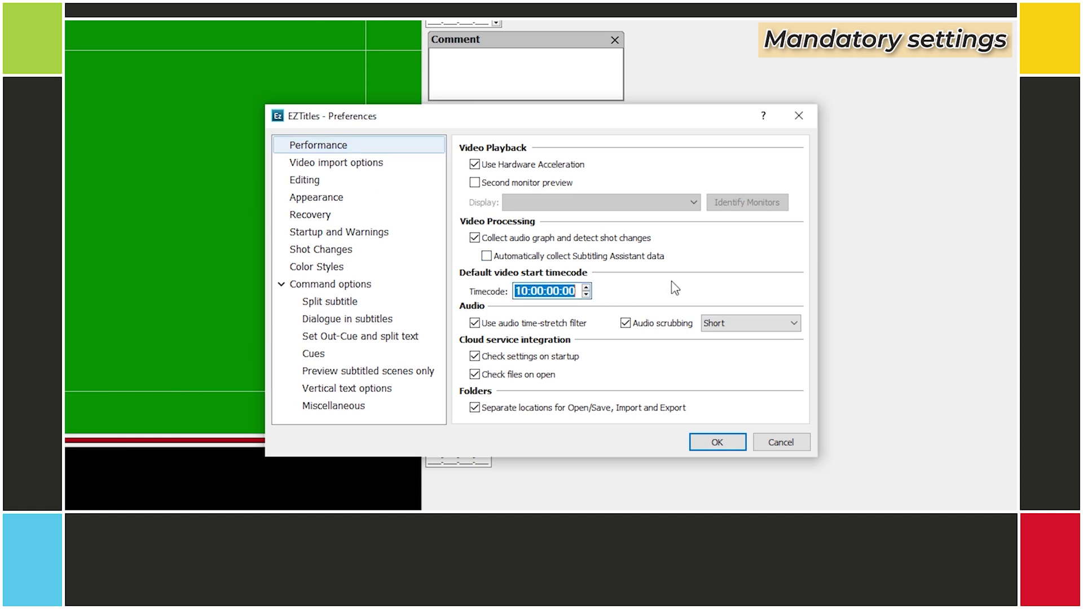
{"action": "type", "text": "00:00:0"}
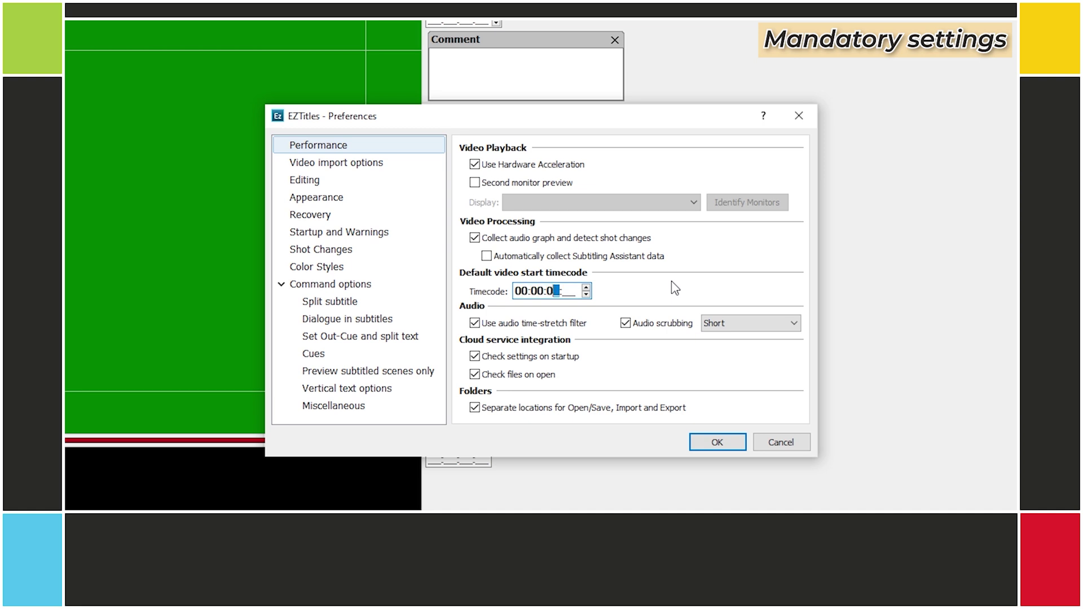
{"action": "type", "text": "0:00"}
{"action": "left_click", "coordinate": [304, 181]}
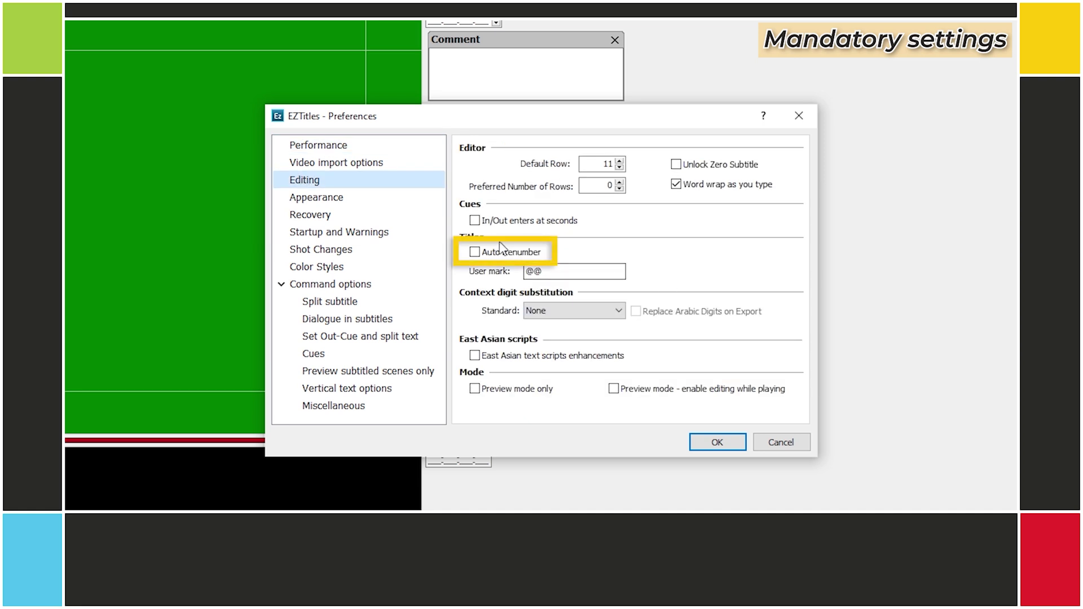
- Tick Auto Renumber and Preview mode only in the Editing preferences
{"action": "left_click", "coordinate": [497, 252]}
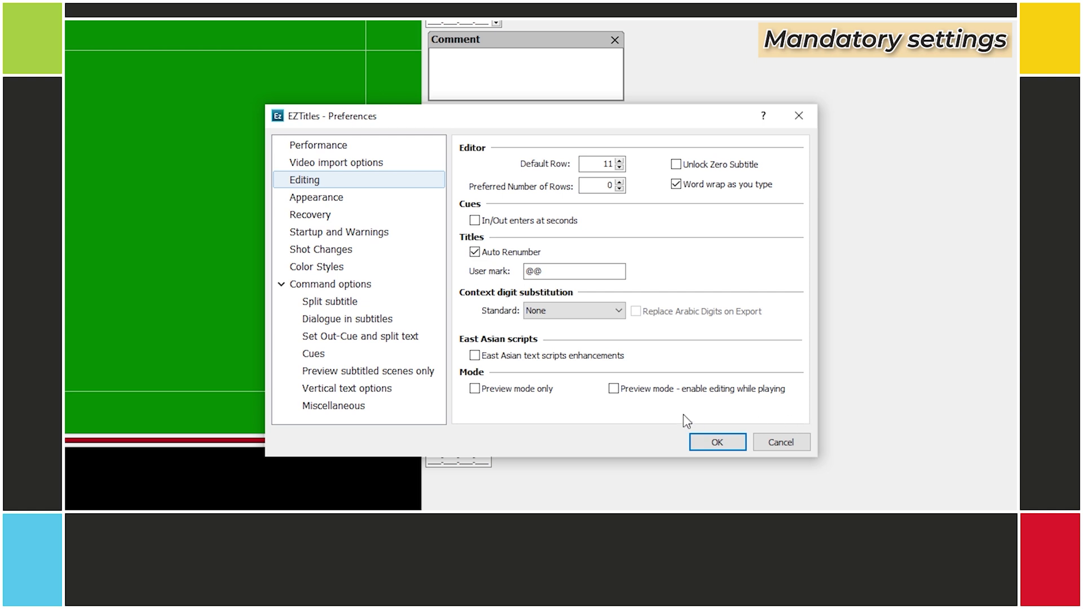
{"action": "left_click", "coordinate": [481, 392]}
- Tick 'Jump to next subtitle on set out-cue' on the Cues options page
{"action": "left_click", "coordinate": [315, 355]}
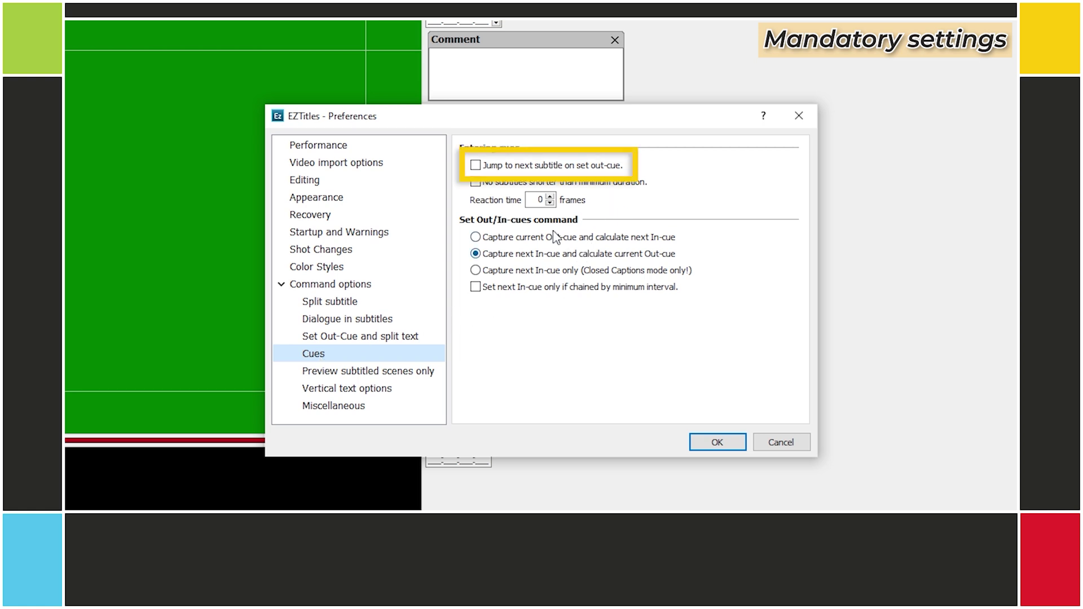
{"action": "left_click", "coordinate": [537, 165]}
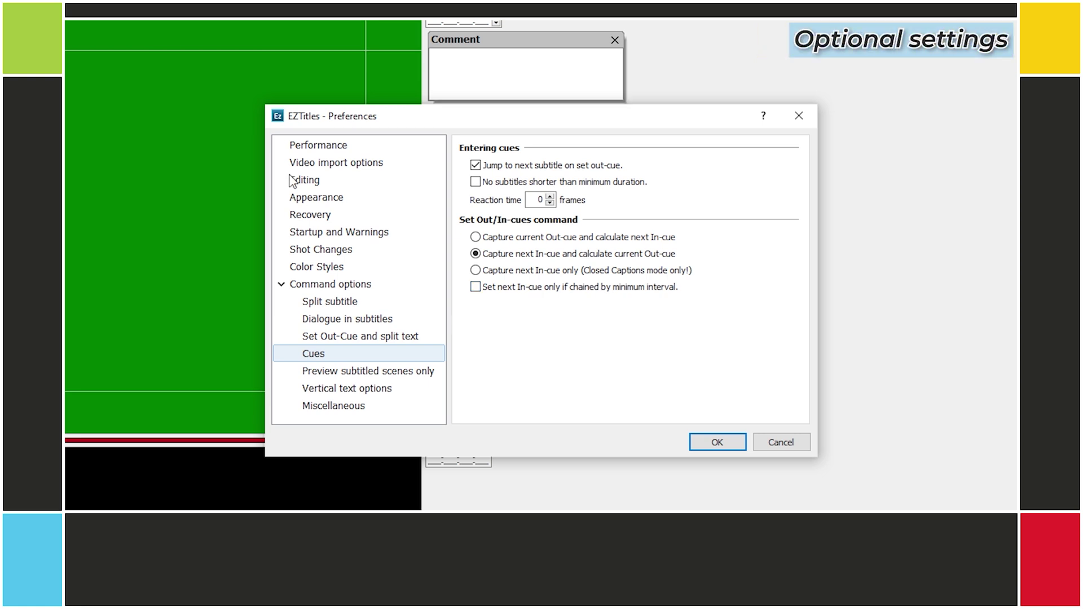
- On the Performance page, briefly enable Second monitor preview, then switch it back off
{"action": "left_click", "coordinate": [319, 147]}
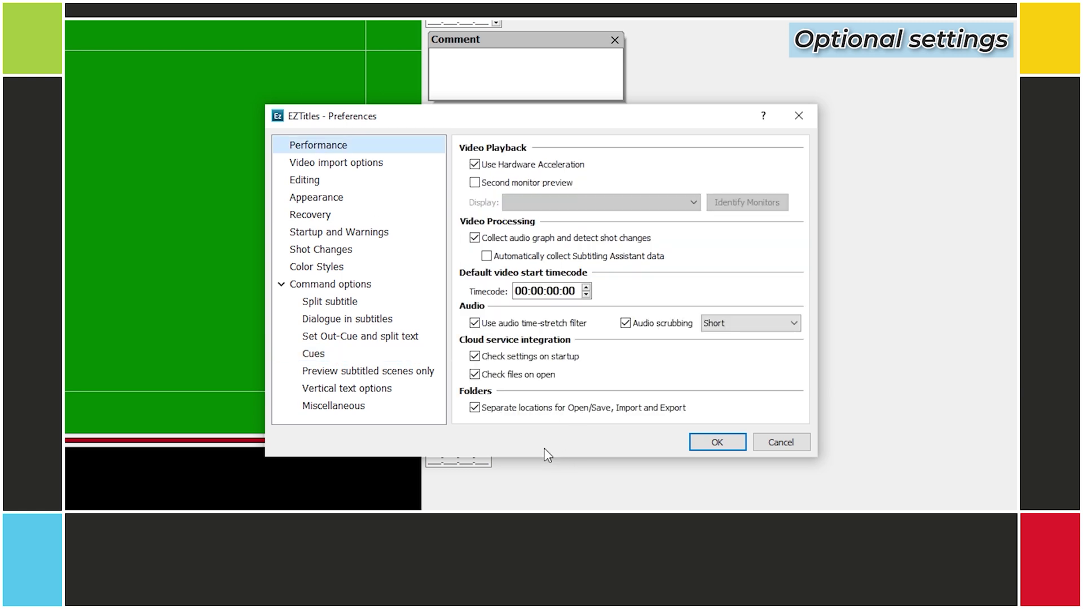
{"action": "left_click", "coordinate": [484, 182]}
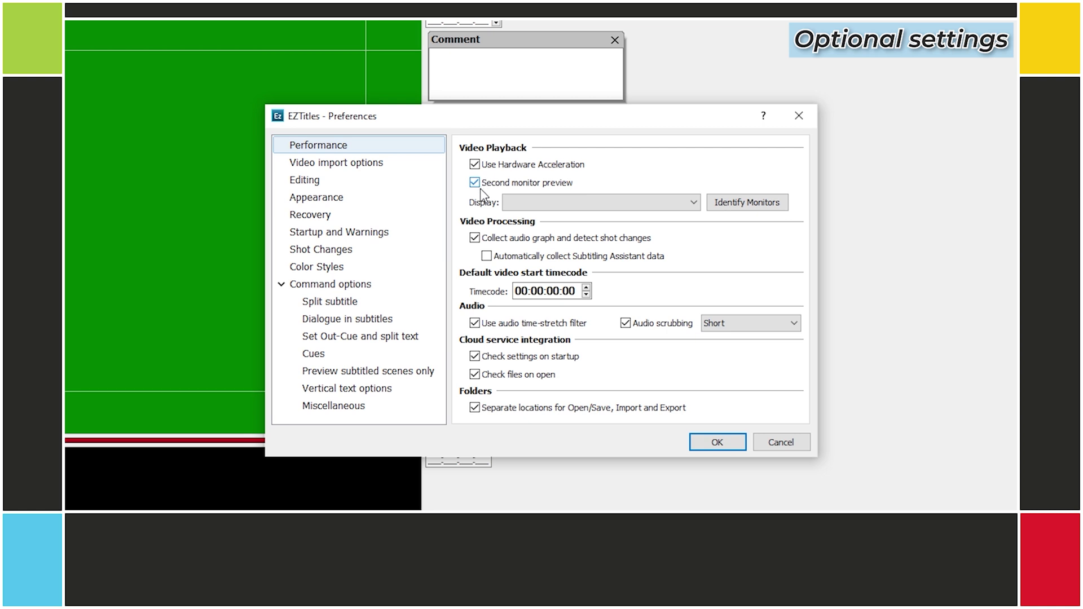
{"action": "left_click", "coordinate": [476, 182]}
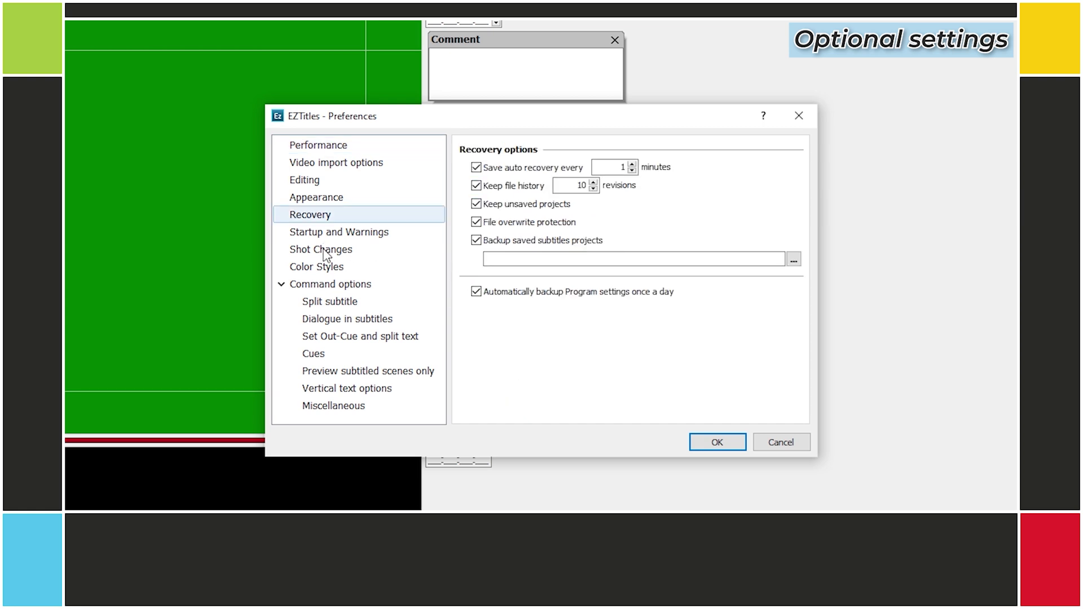
- Show the Shot Changes preferences page, leaving the data files folder blank
{"action": "left_click", "coordinate": [326, 250]}
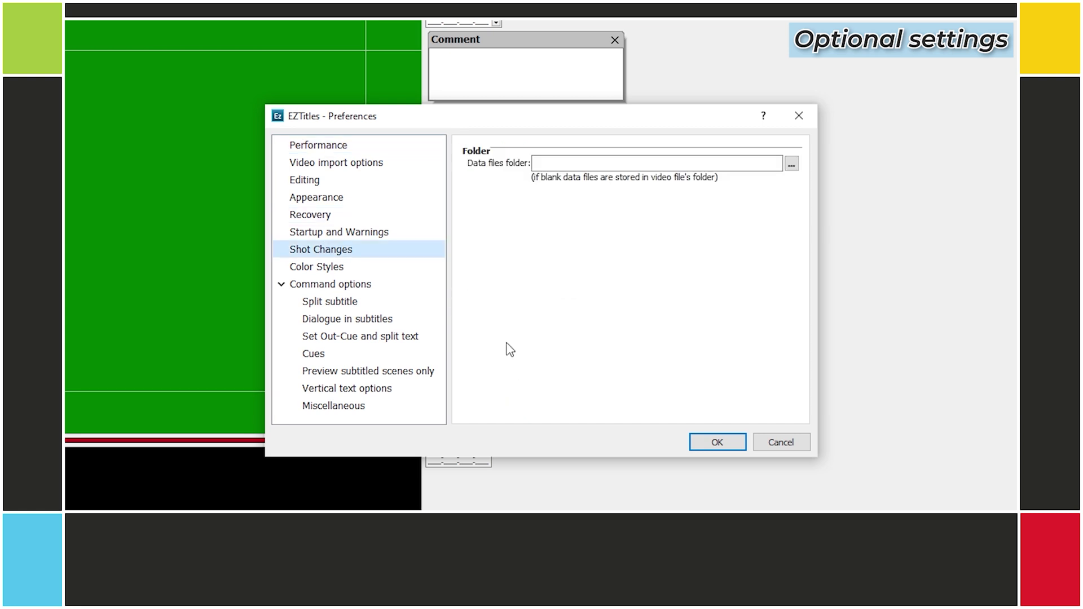